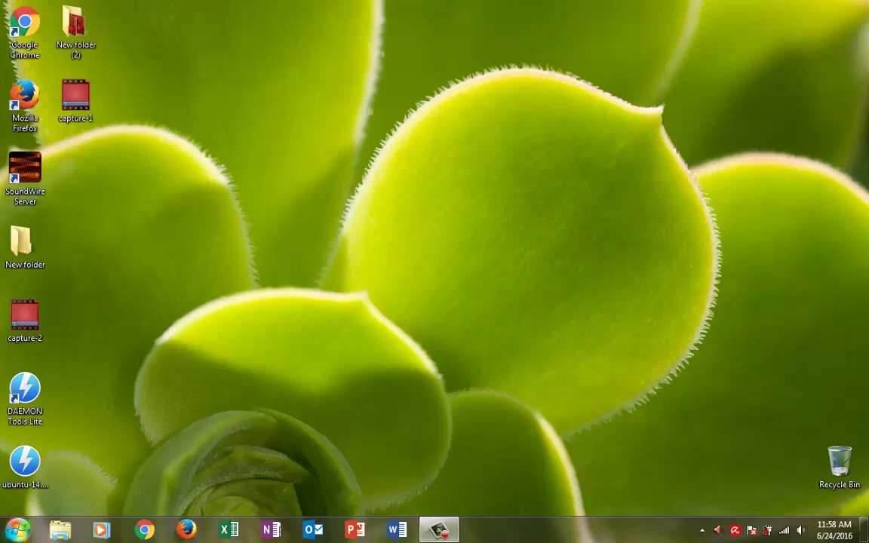
Open the Computer window to check which hard disk drives the system has, and close it
click(18, 530)
click(205, 355)
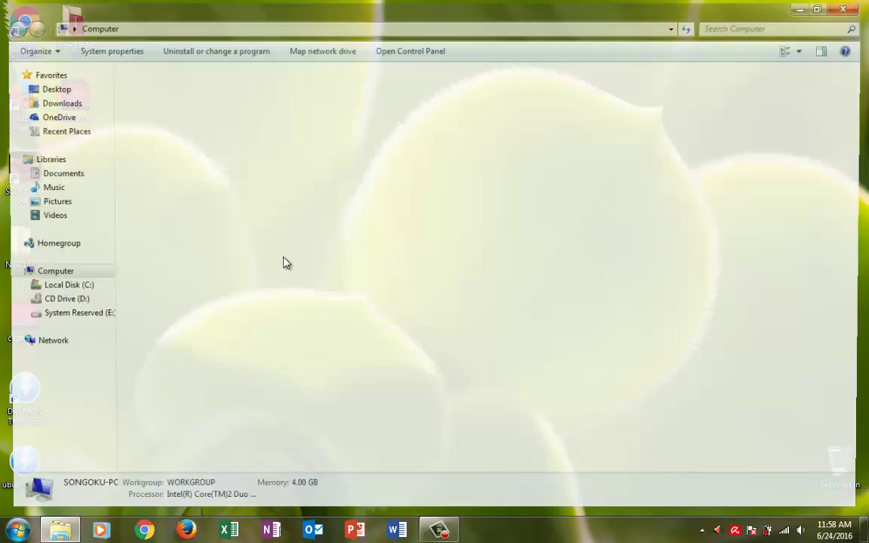
click(236, 112)
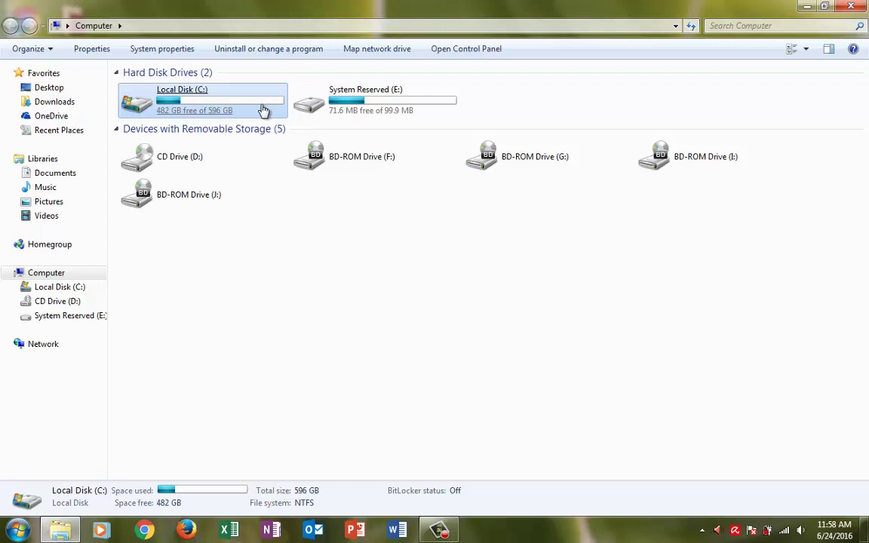
click(864, 7)
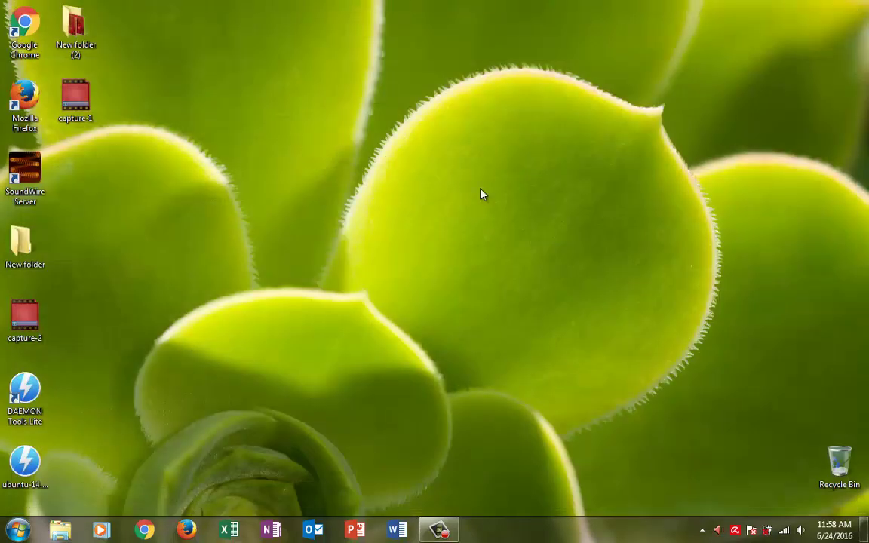
Open Computer Management for this computer and show Disk Management under Storage
click(3, 522)
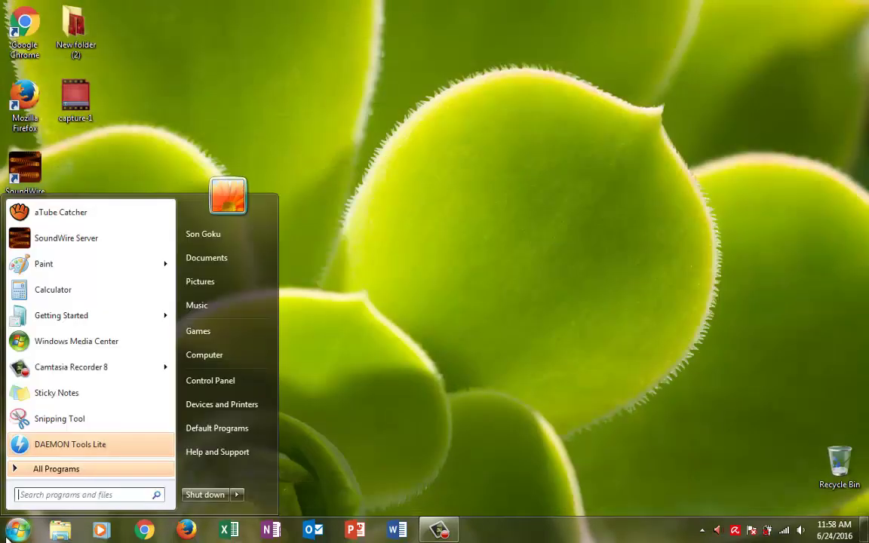
right_click(210, 358)
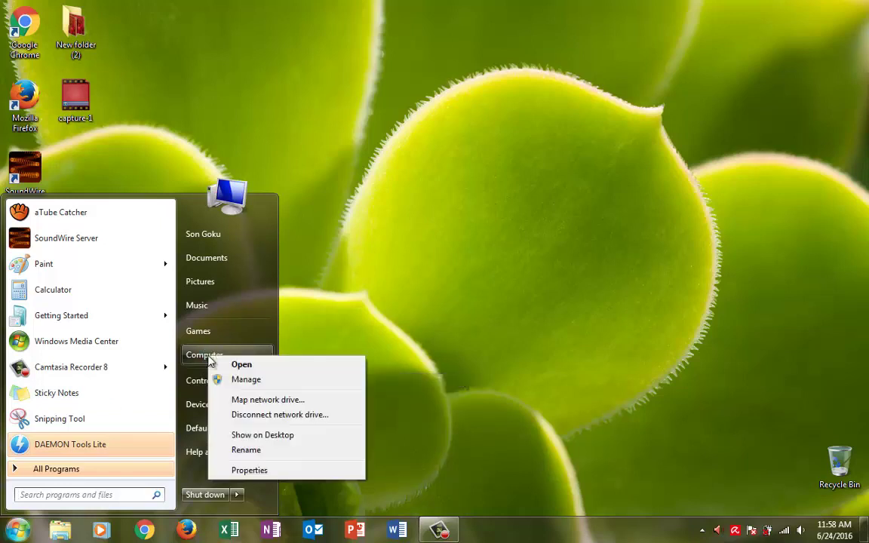
click(261, 388)
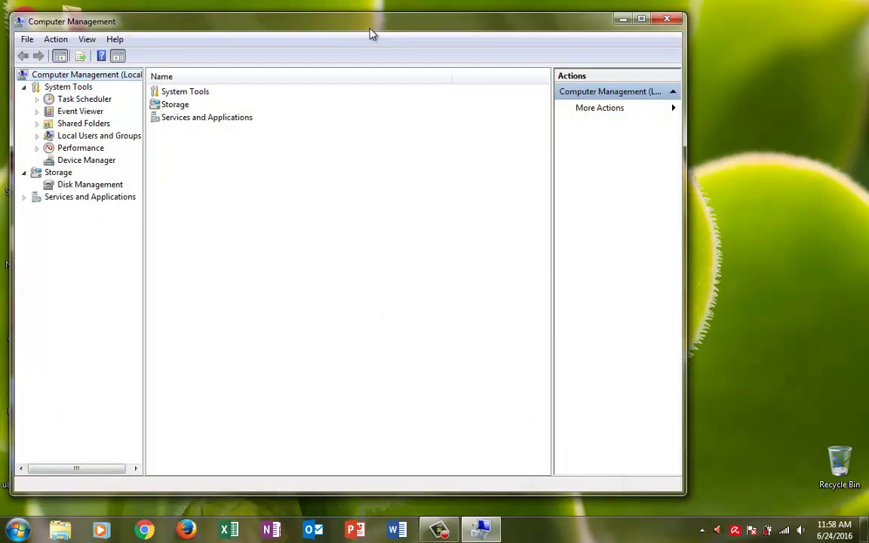
drag(370, 34, 463, 43)
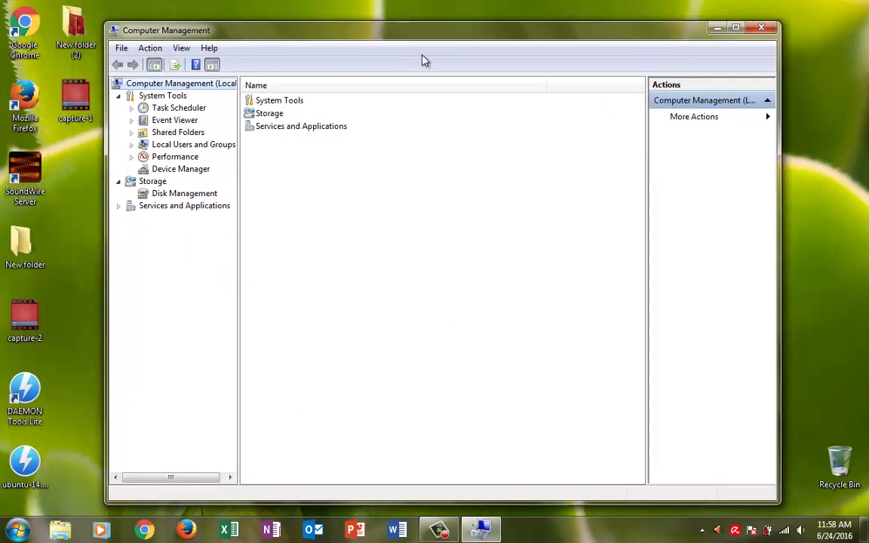
click(196, 194)
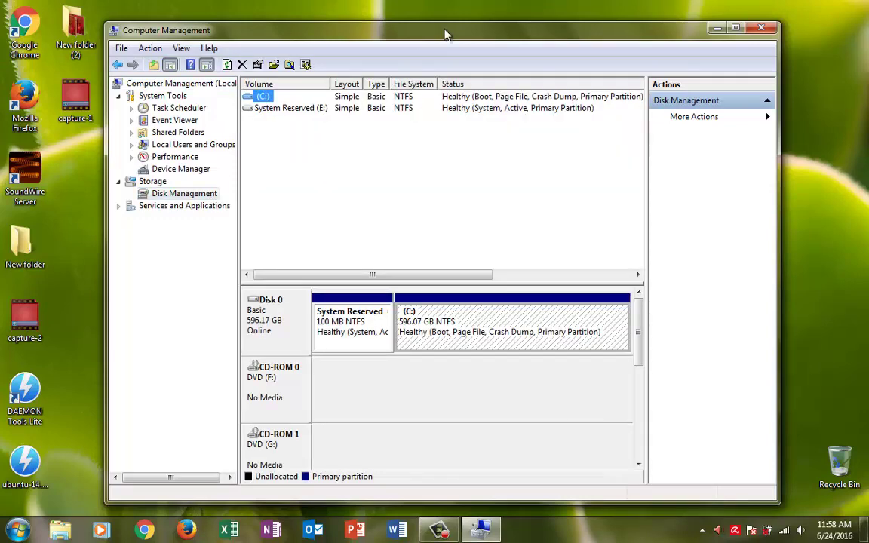
drag(443, 36, 436, 24)
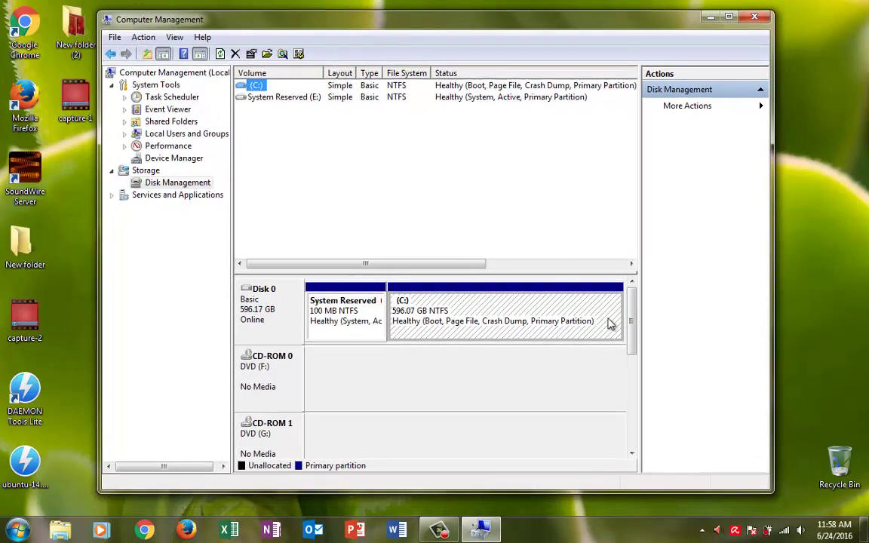
Start the Shrink Volume command on the C: partition of Disk 0
drag(633, 319, 628, 298)
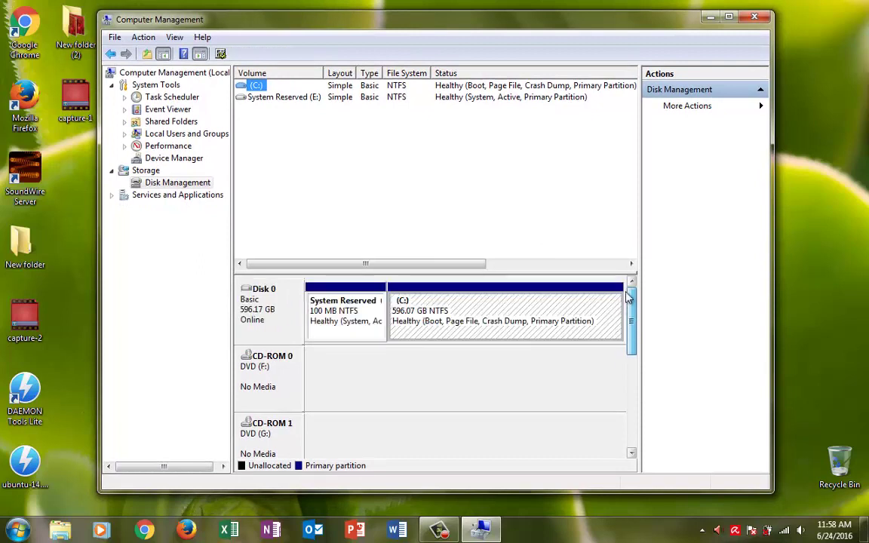
click(442, 315)
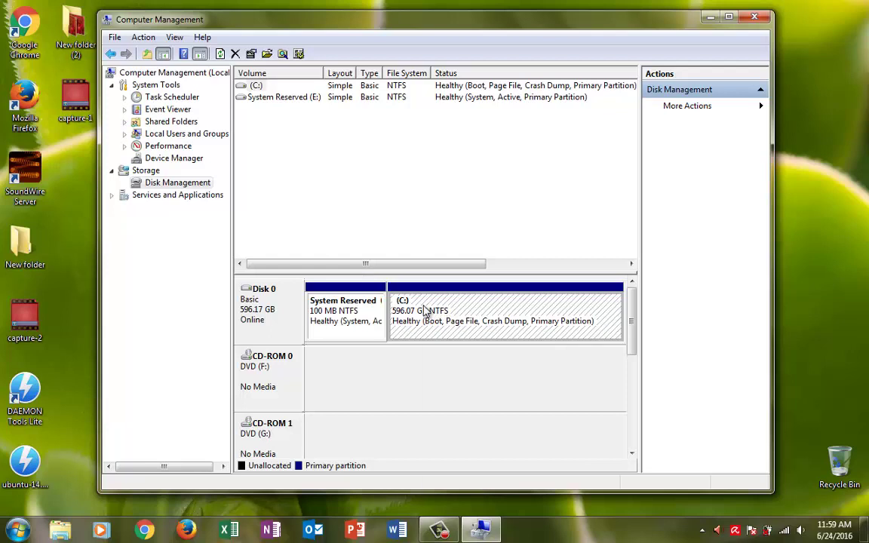
right_click(424, 311)
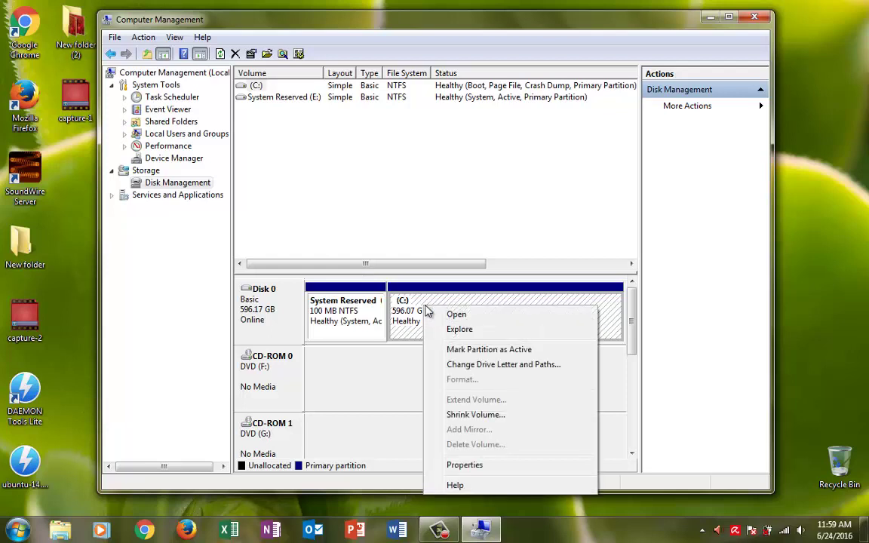
click(475, 415)
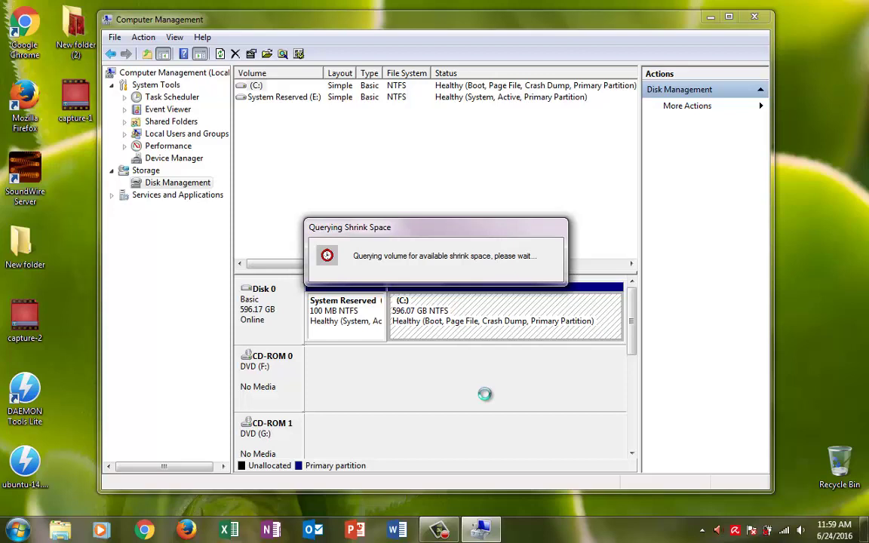
Convert 100 GB to megabytes in Calculator by multiplying 1024 by 100
click(17, 530)
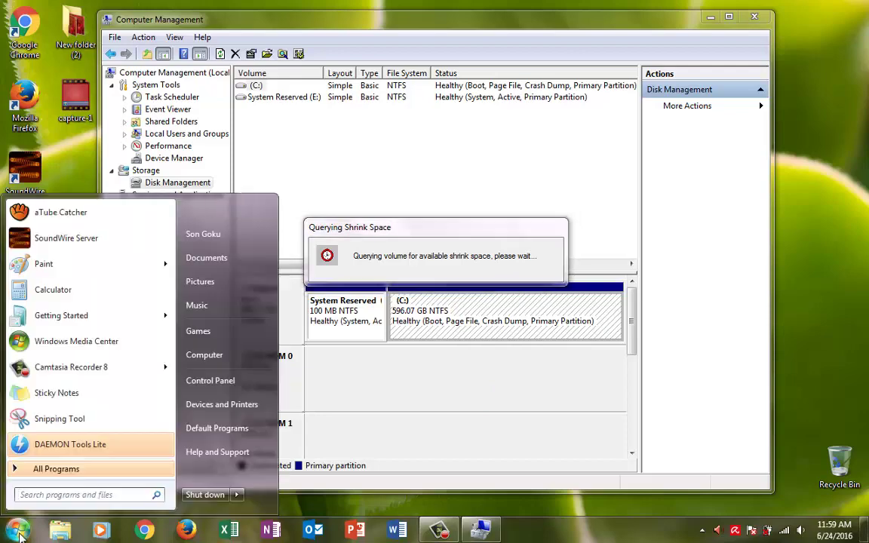
click(53, 290)
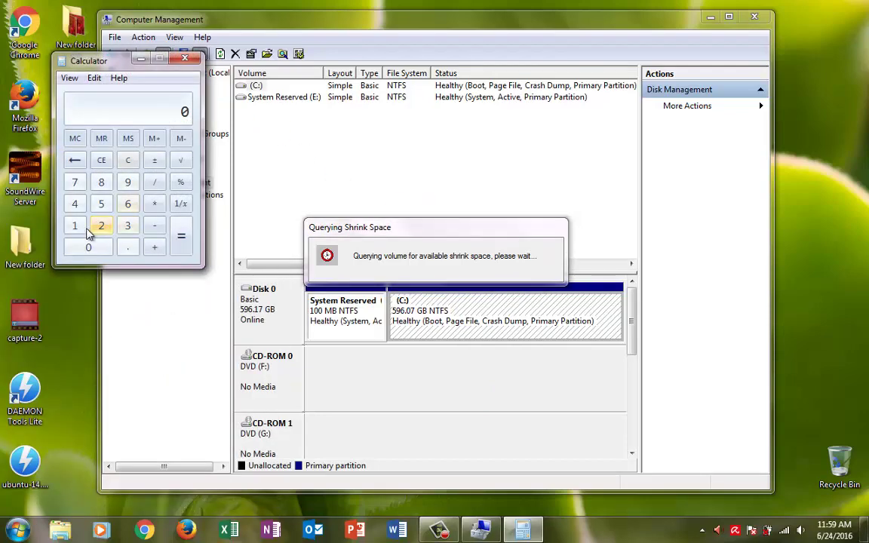
click(76, 226)
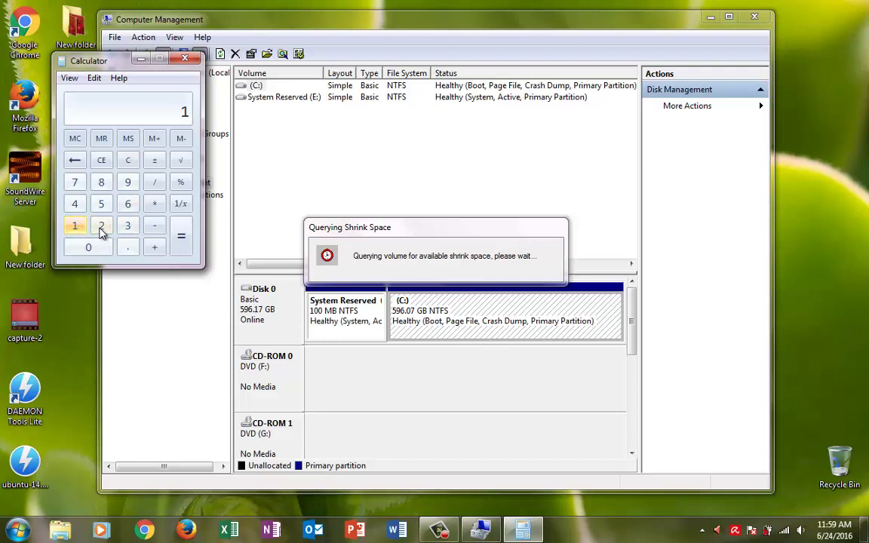
click(91, 246)
click(101, 225)
click(76, 204)
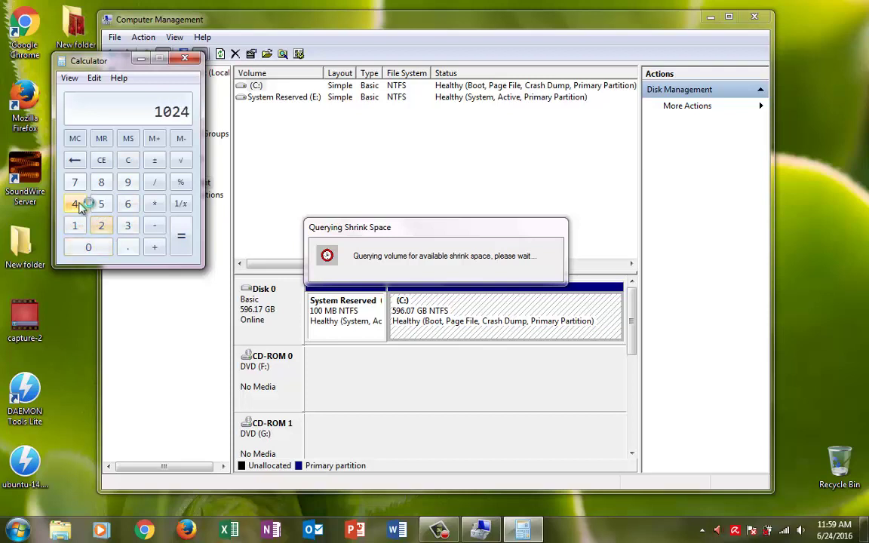
click(150, 204)
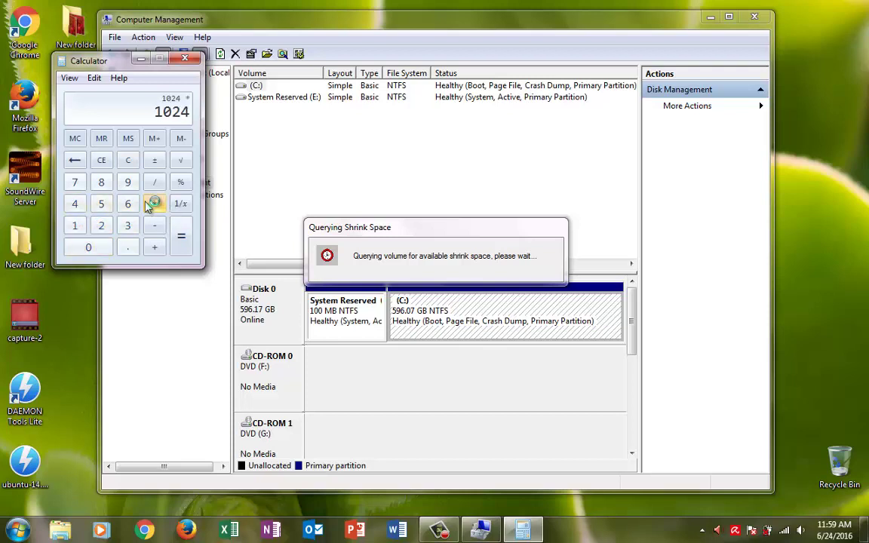
click(75, 225)
click(90, 247)
click(90, 247)
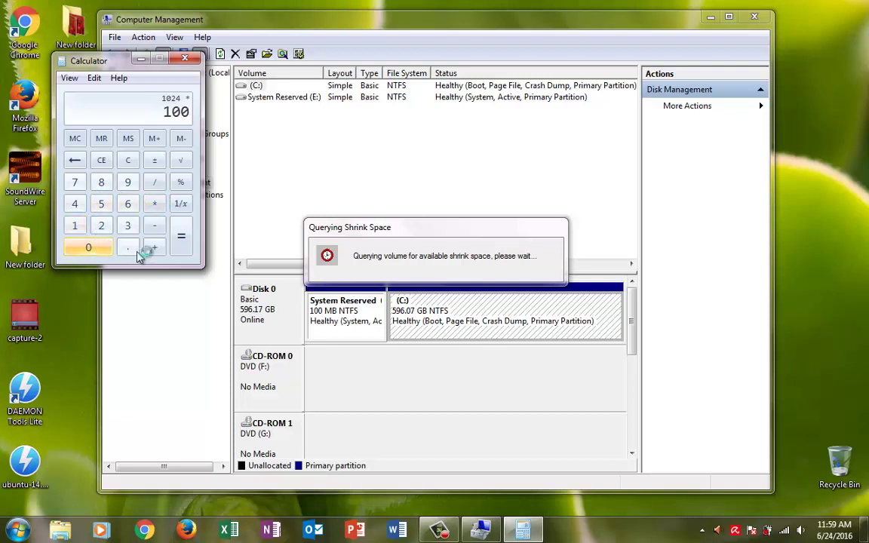
click(181, 236)
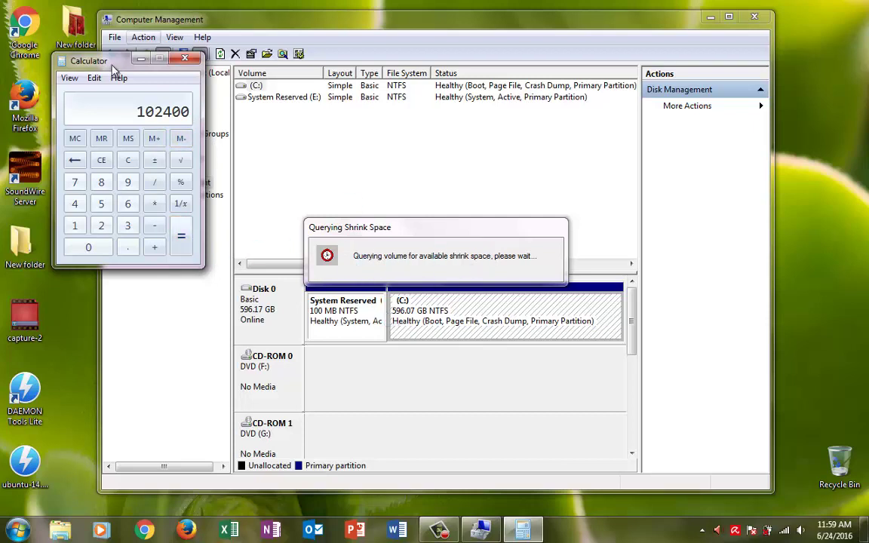
mouse_move(111, 66)
mouse_down()
mouse_move(92, 85)
mouse_move(102, 81)
mouse_up()
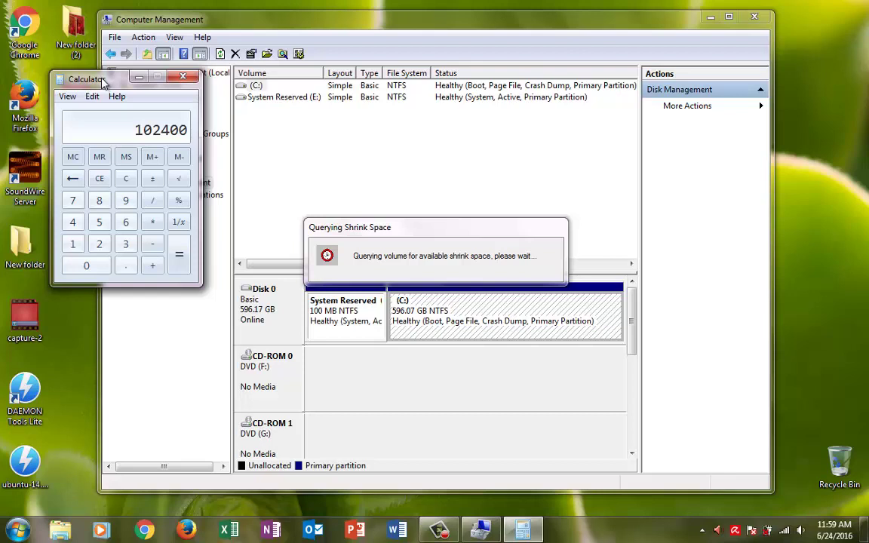
Review the free space on Local Disk (C:) in the Computer window and close the window again
click(19, 531)
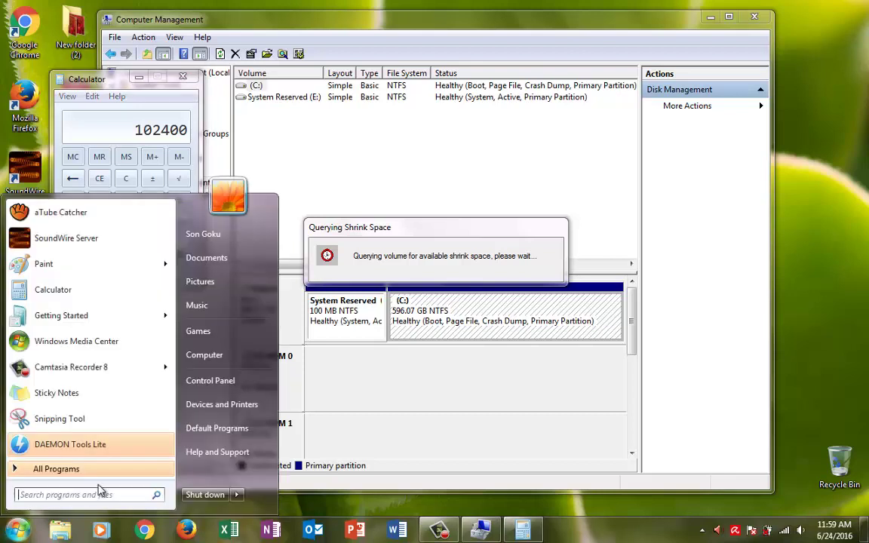
click(243, 358)
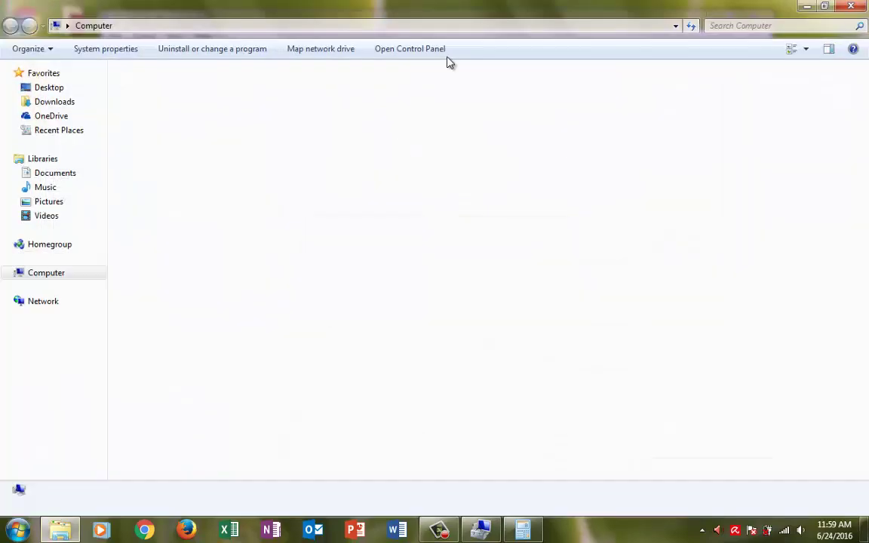
drag(464, 13, 644, 87)
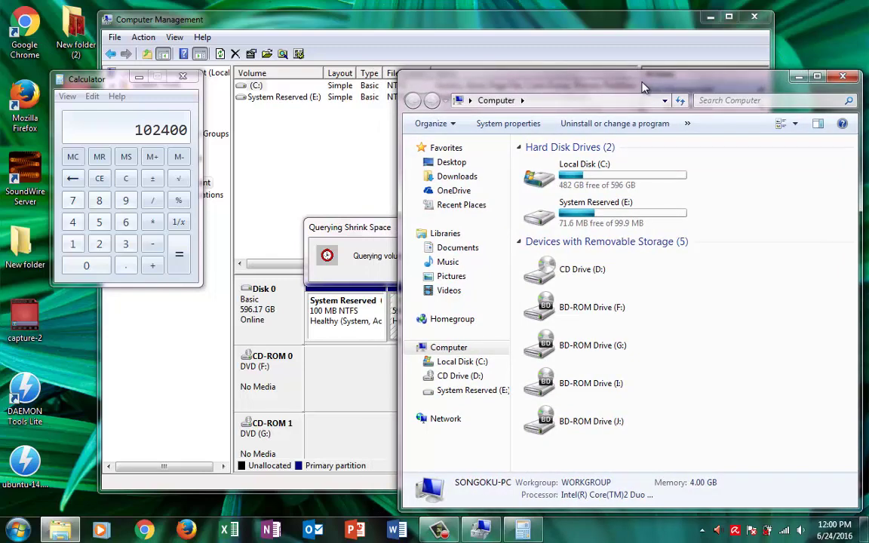
drag(637, 84, 529, 88)
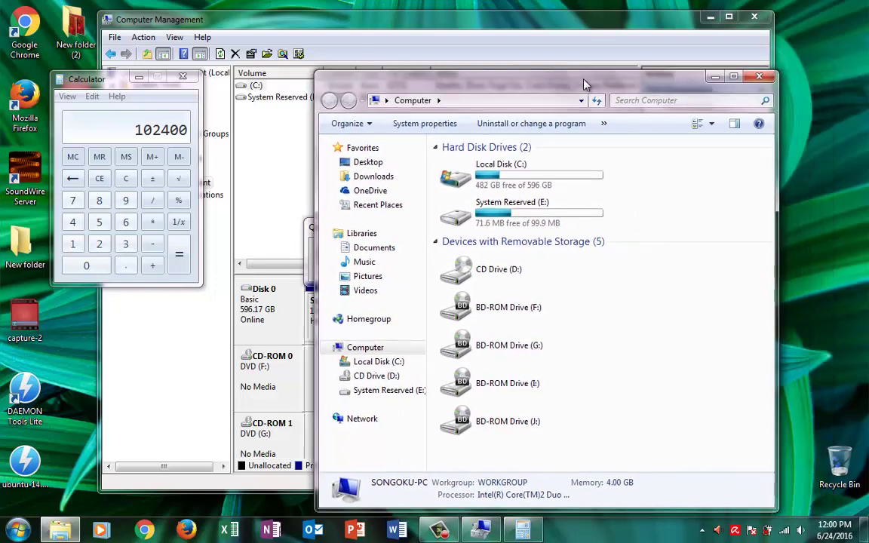
click(760, 79)
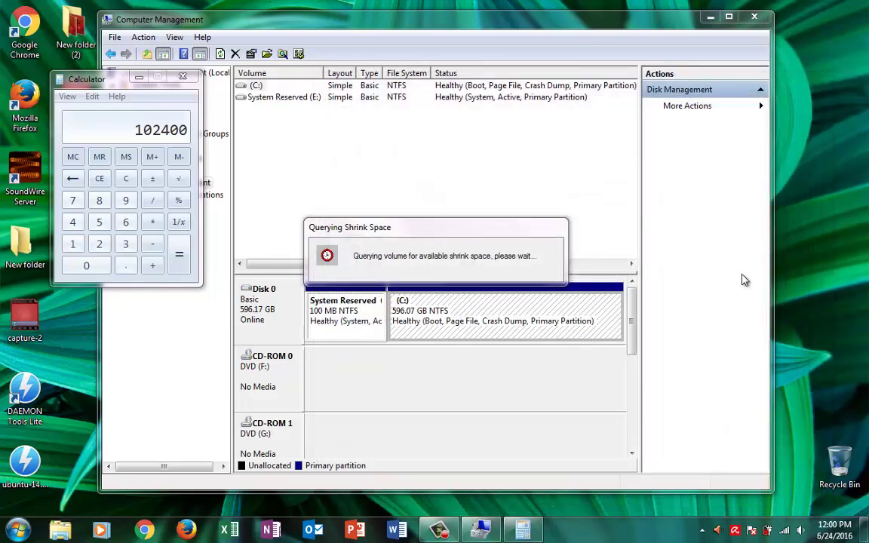
Set the amount of space to shrink from C: to 102400 MB and run the shrink
click(450, 531)
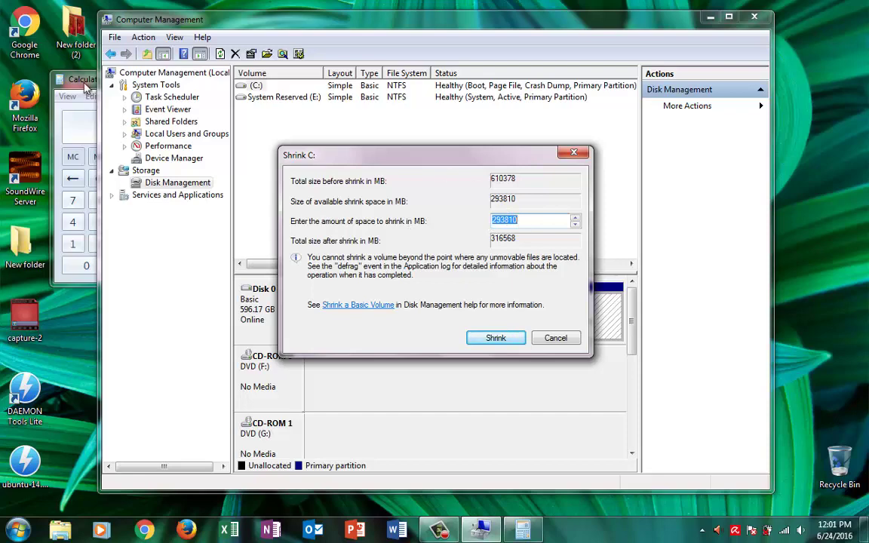
mouse_move(98, 75)
mouse_down()
mouse_move(90, 77)
mouse_move(94, 87)
mouse_up()
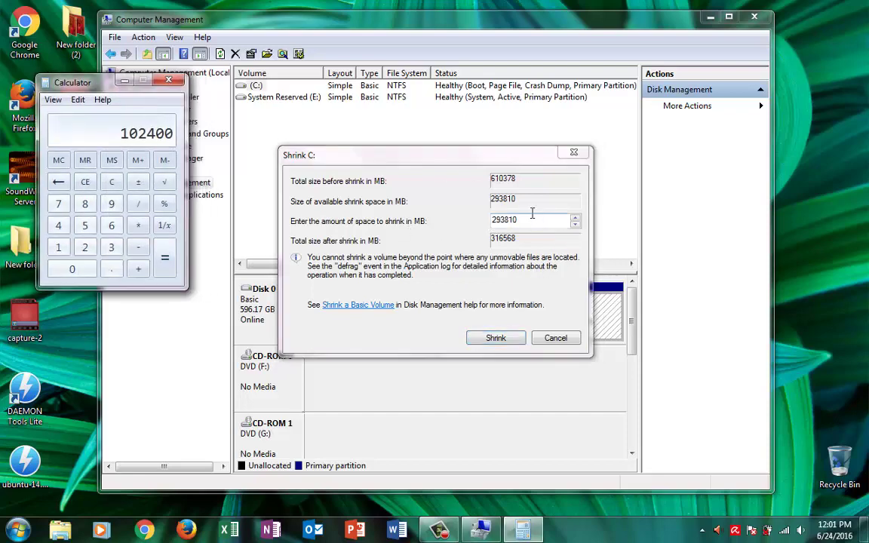
click(488, 212)
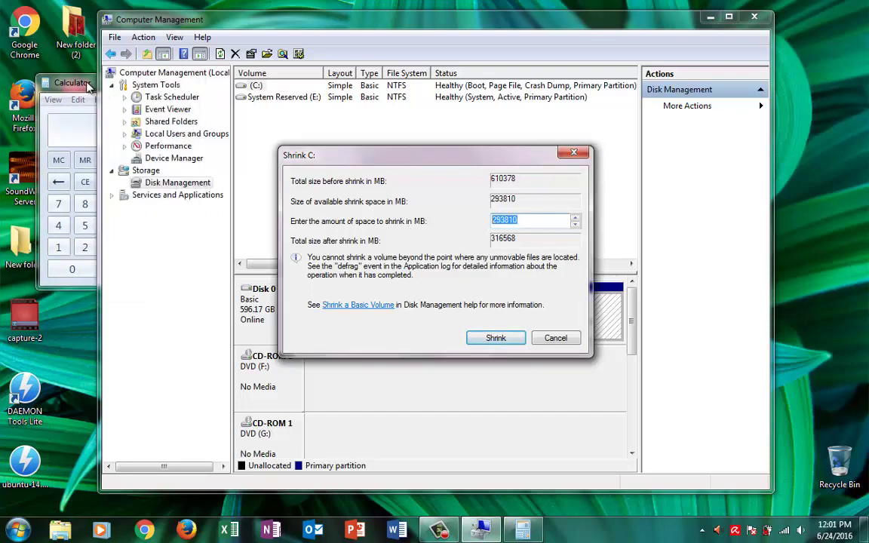
drag(84, 80, 68, 82)
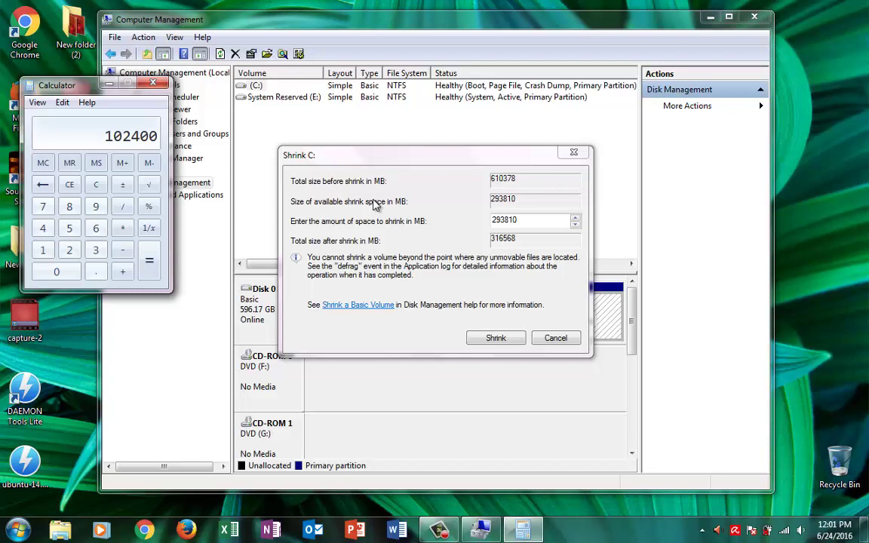
click(484, 220)
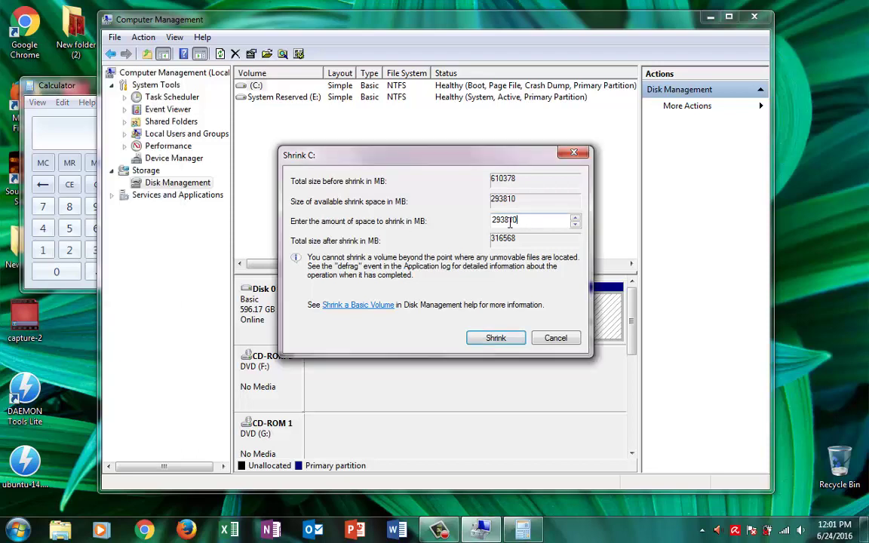
text(1)
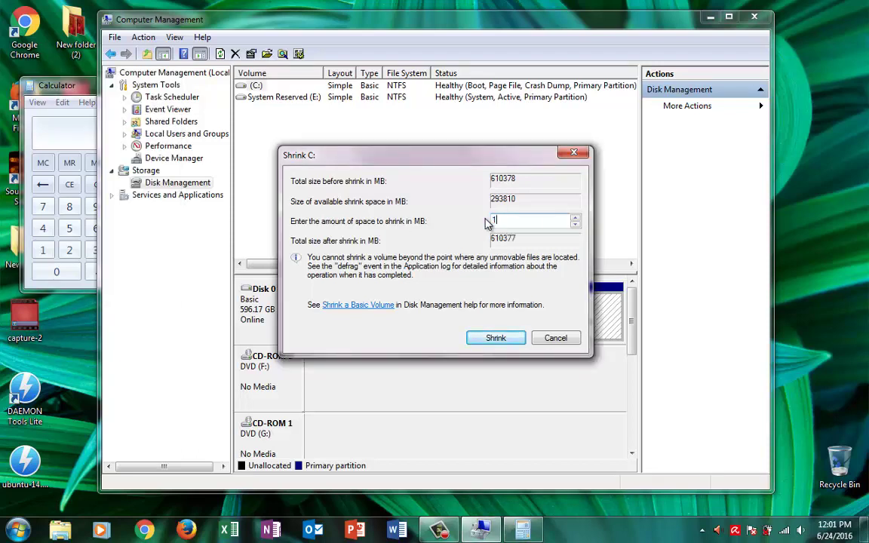
text(02400)
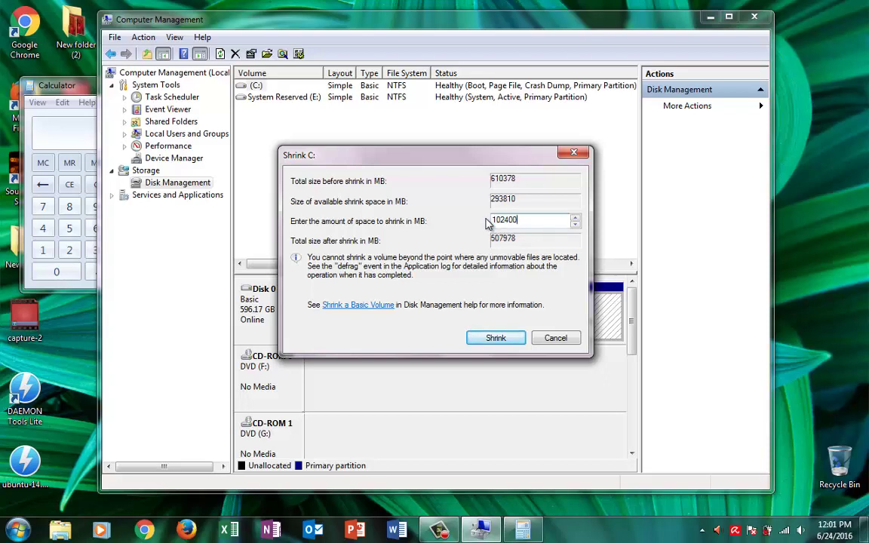
click(497, 338)
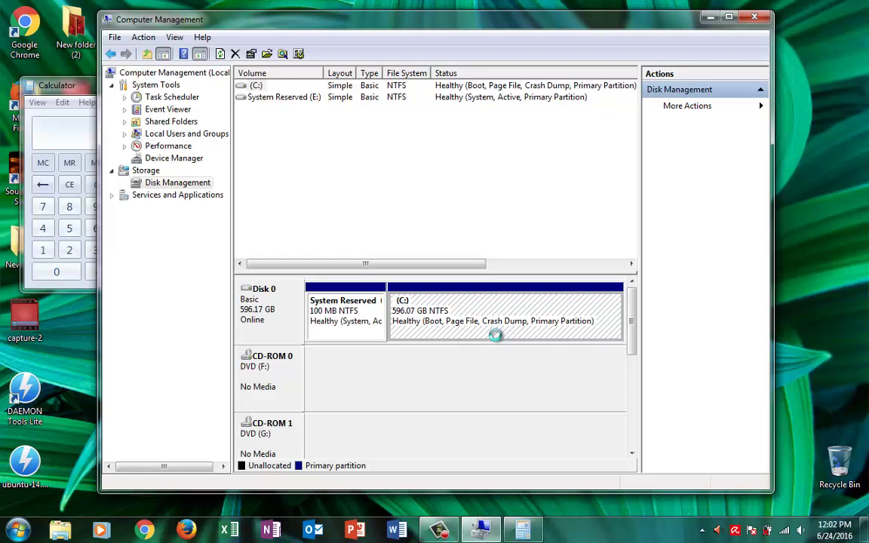
Move the Computer Management and Calculator windows apart so that neither covers the other
drag(556, 23, 617, 78)
drag(128, 86, 111, 85)
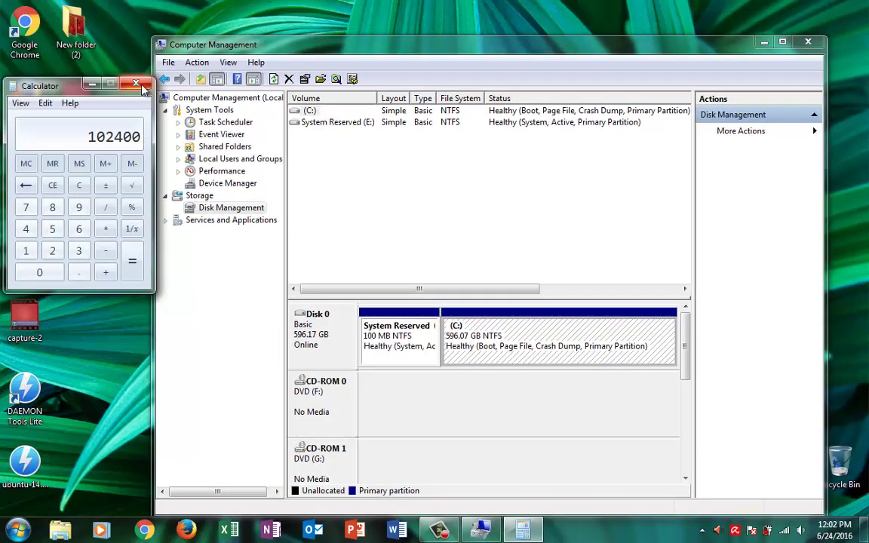
Close Calculator and reposition the Computer Management window on the desktop
click(138, 84)
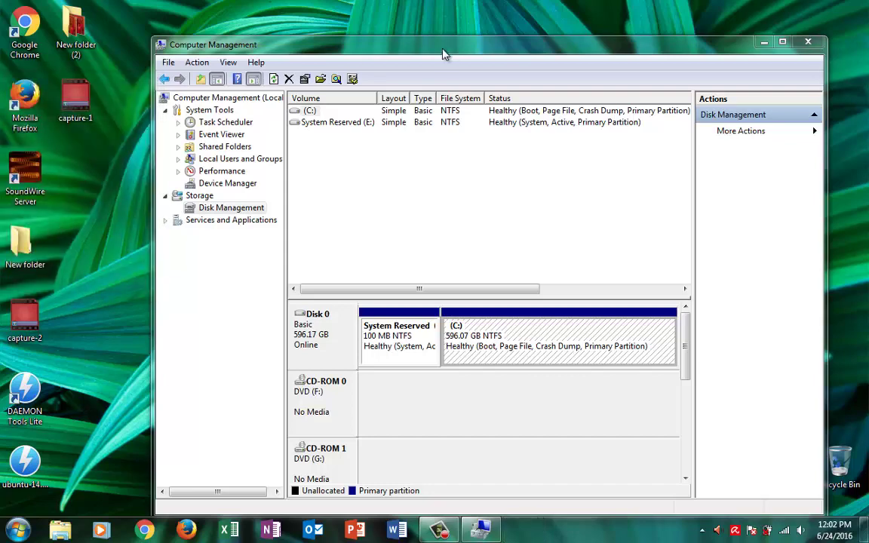
drag(508, 48, 450, 55)
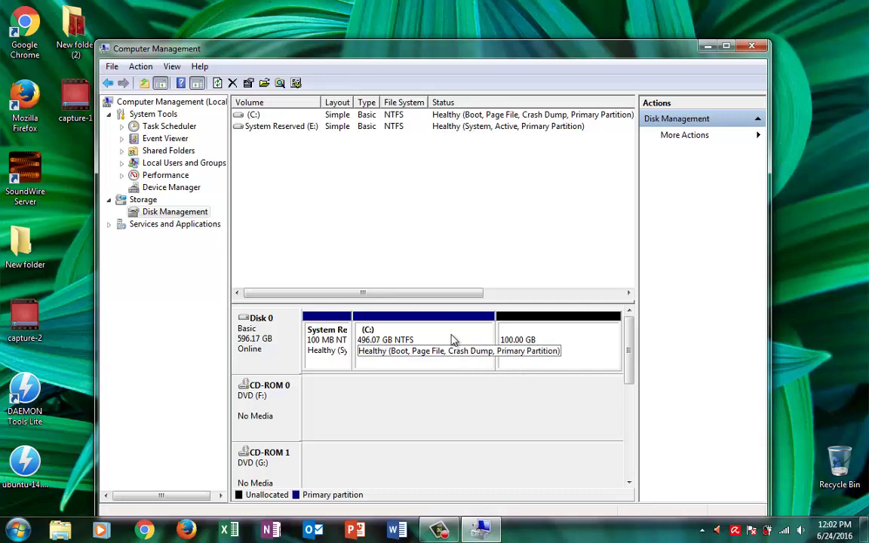
Start a new simple volume on Disk 0's 100 GB unallocated space and accept the volume size of 102399 MB
click(533, 350)
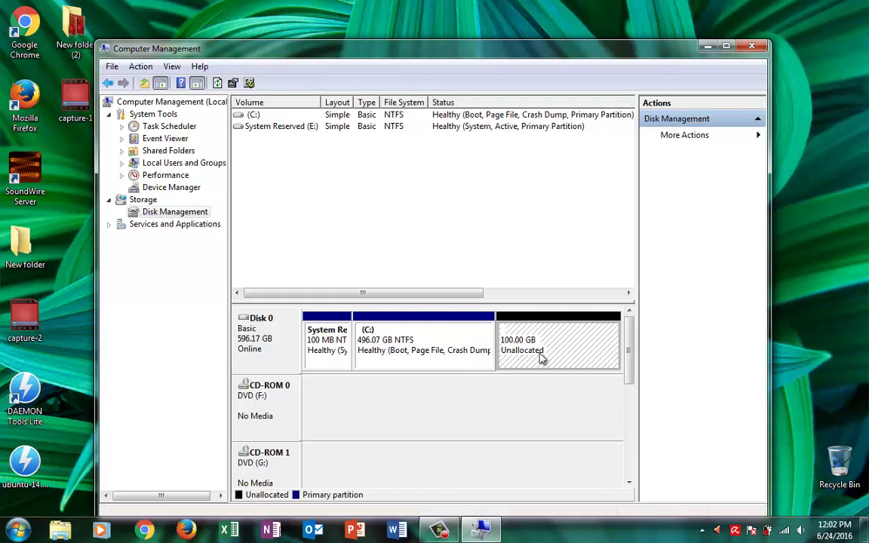
right_click(543, 349)
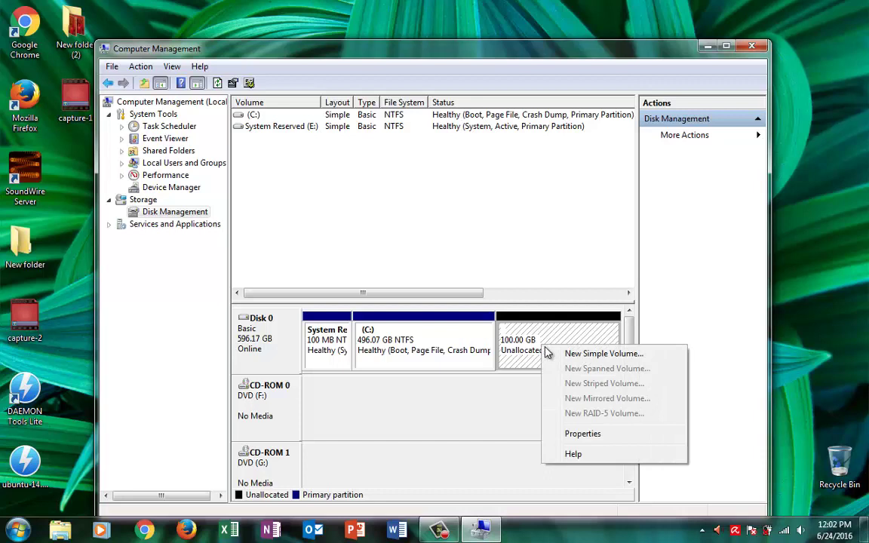
click(582, 361)
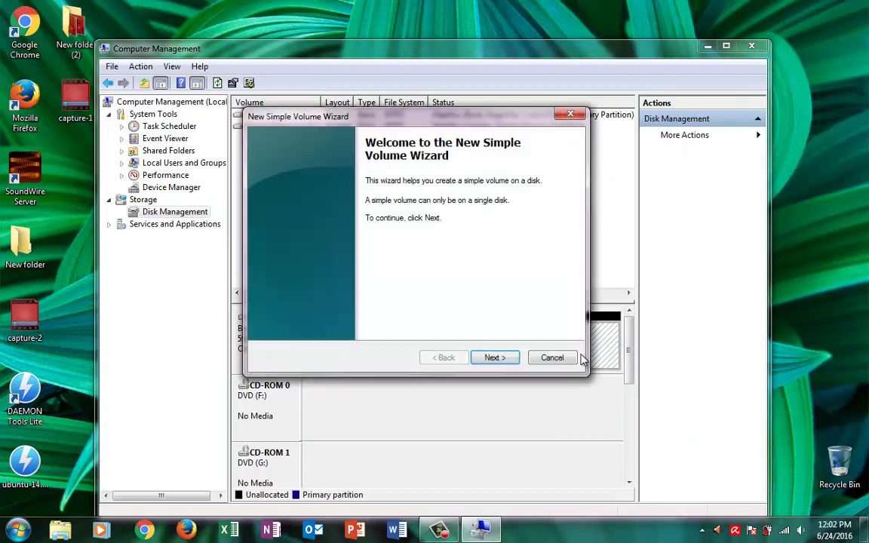
click(511, 361)
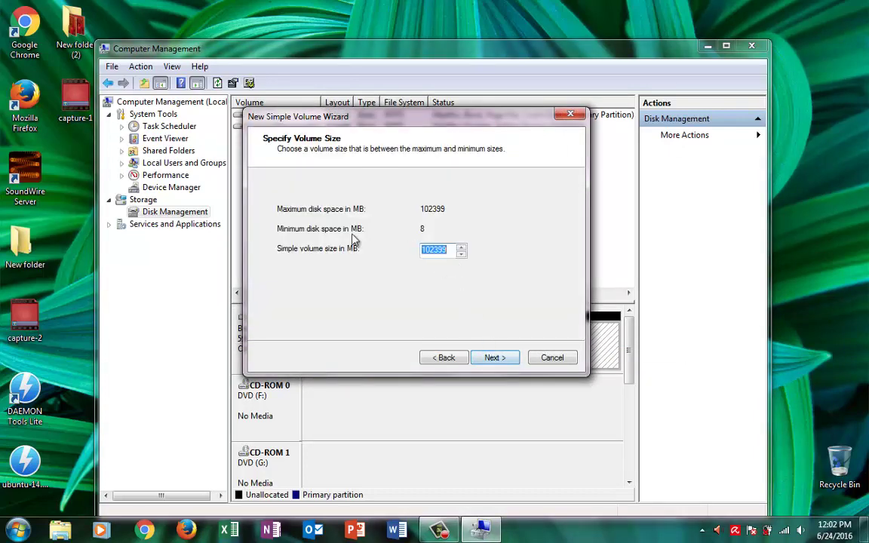
click(496, 360)
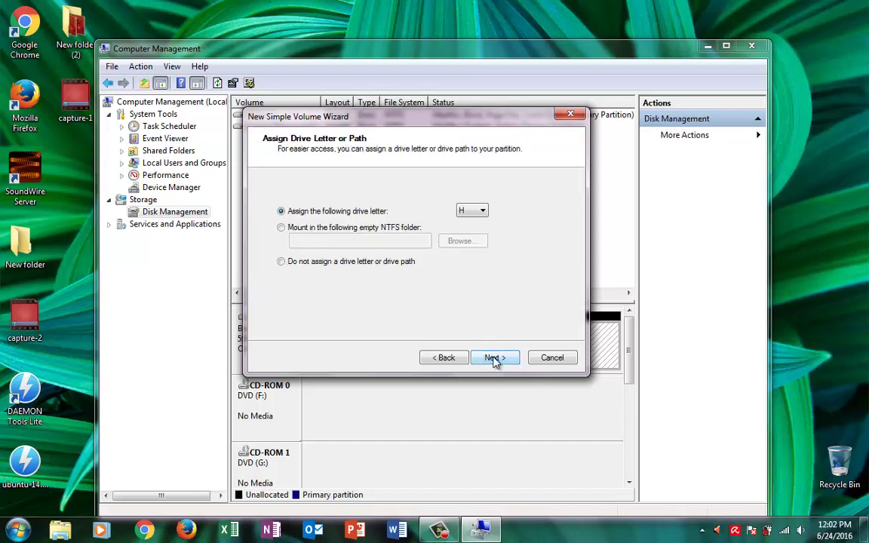
Assign drive letter H to the new volume
click(468, 213)
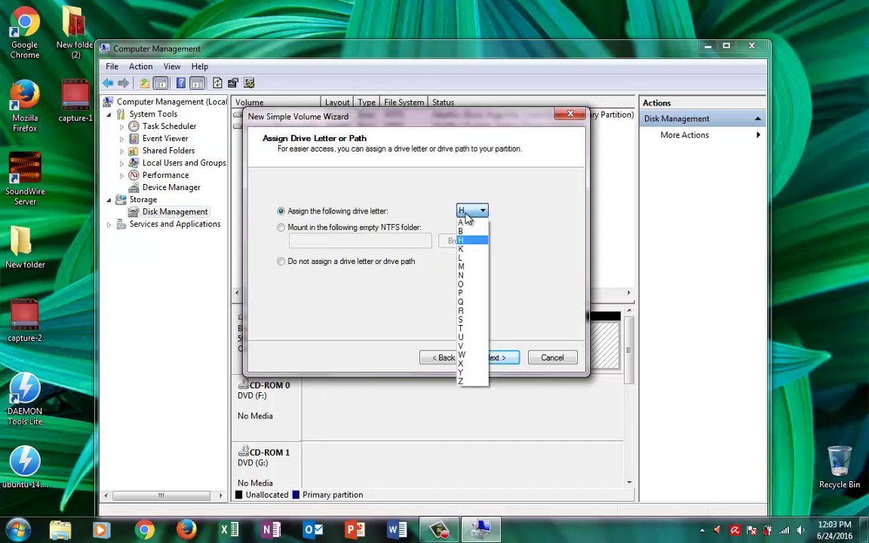
click(467, 218)
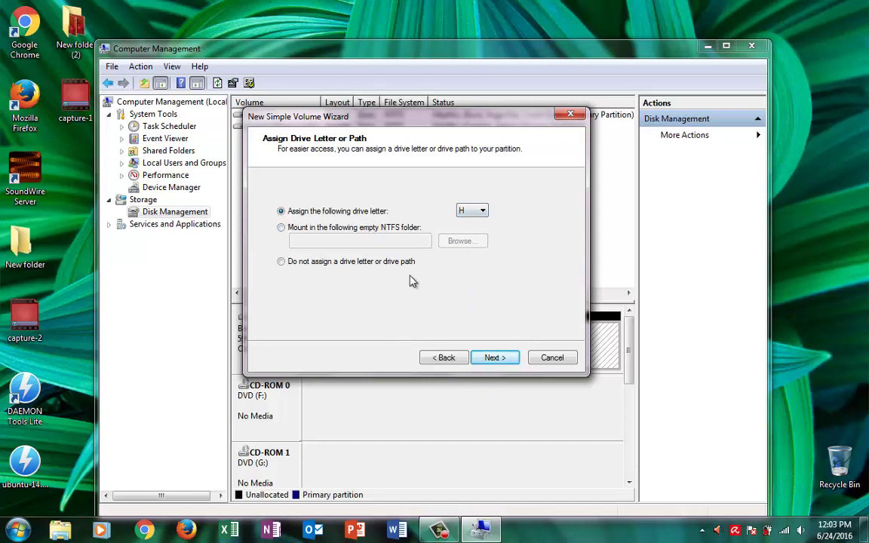
click(498, 357)
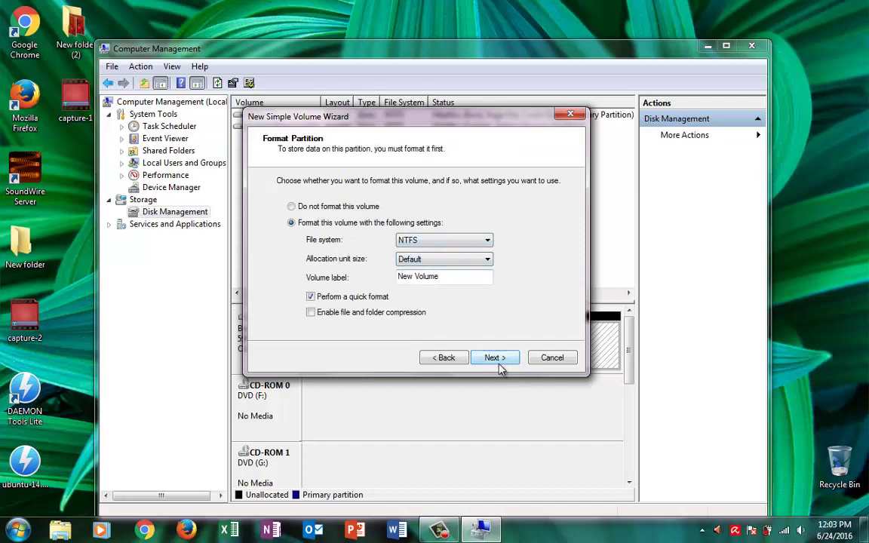
Quick format the volume as NTFS with default allocation unit size and the label New Volume, and finish creating it
click(445, 243)
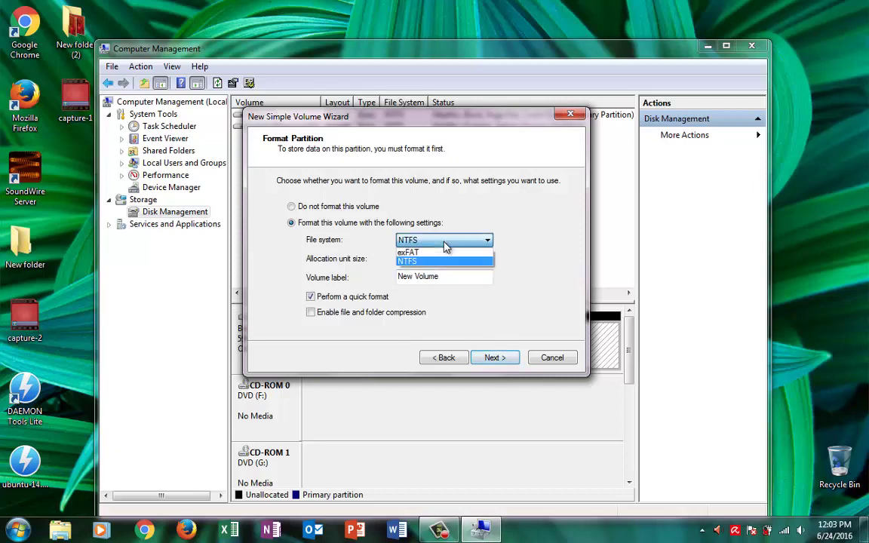
click(444, 243)
click(493, 358)
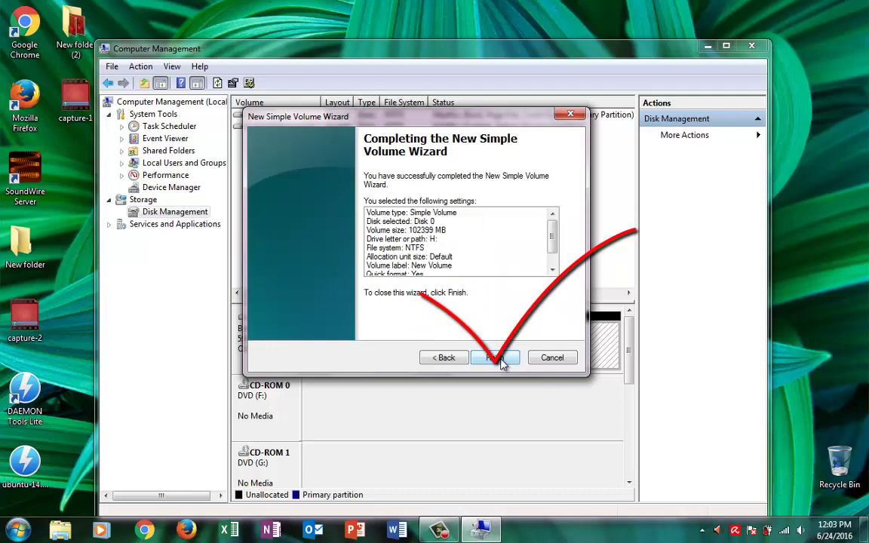
click(500, 360)
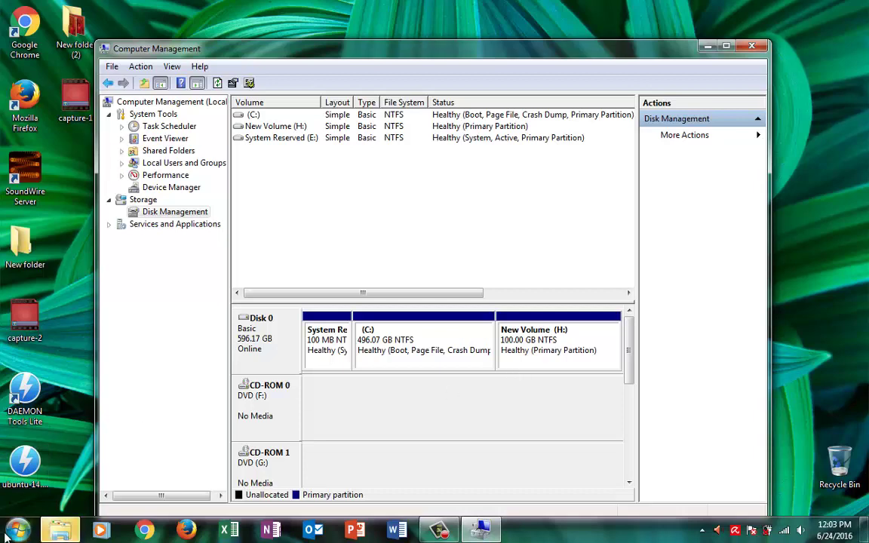
Open New Volume (H:) from the Computer window to check it, go back to the drive list and close the window
key(super)
click(202, 355)
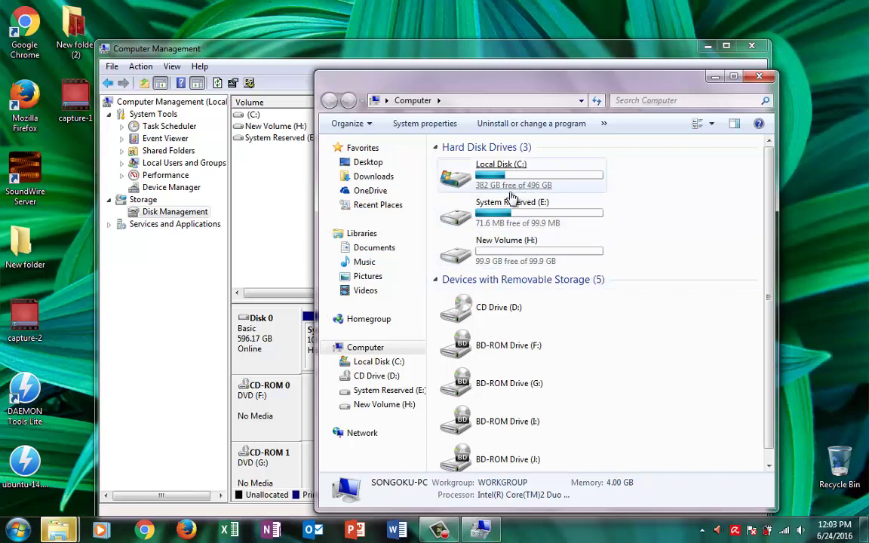
click(546, 259)
double_click(544, 258)
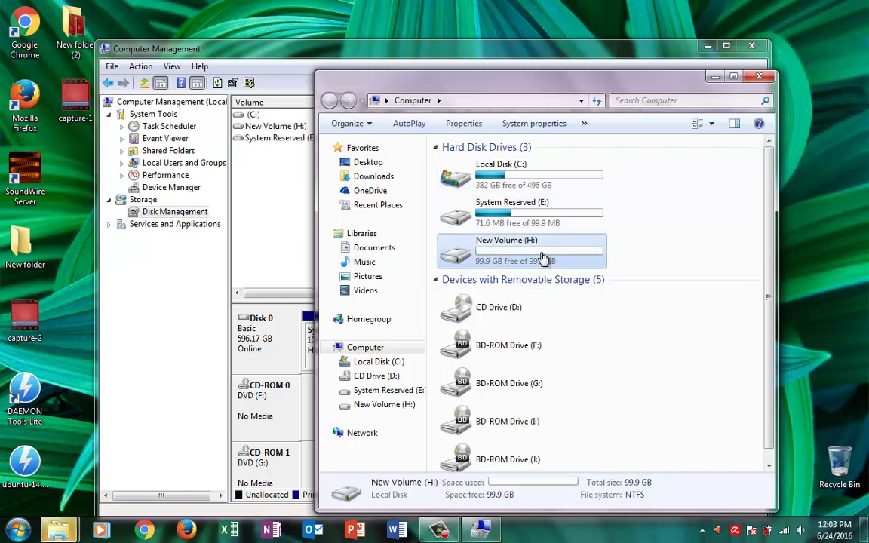
click(329, 100)
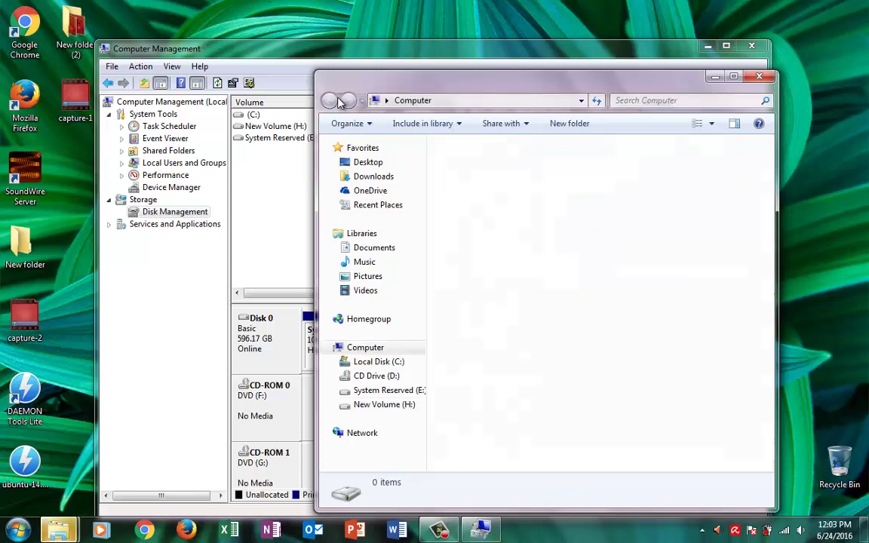
click(759, 76)
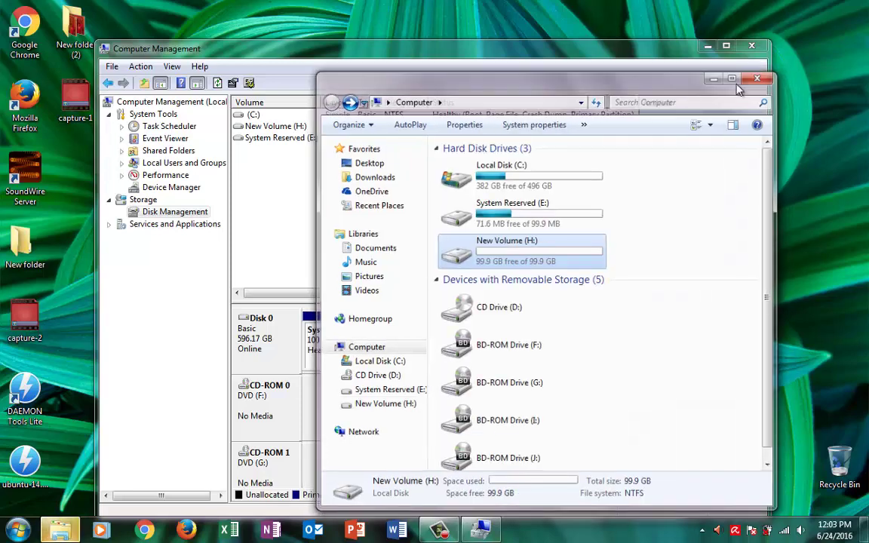
click(558, 355)
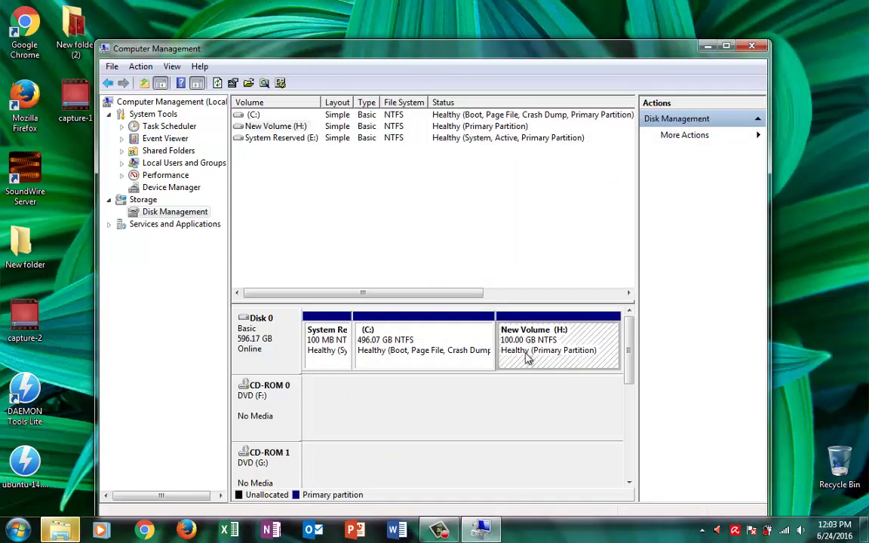
right_click(491, 350)
click(518, 360)
right_click(518, 360)
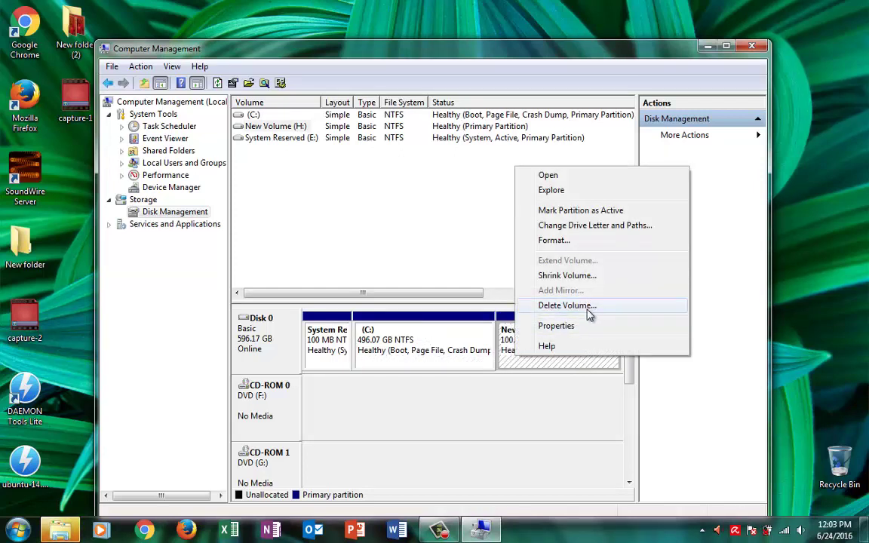
click(460, 349)
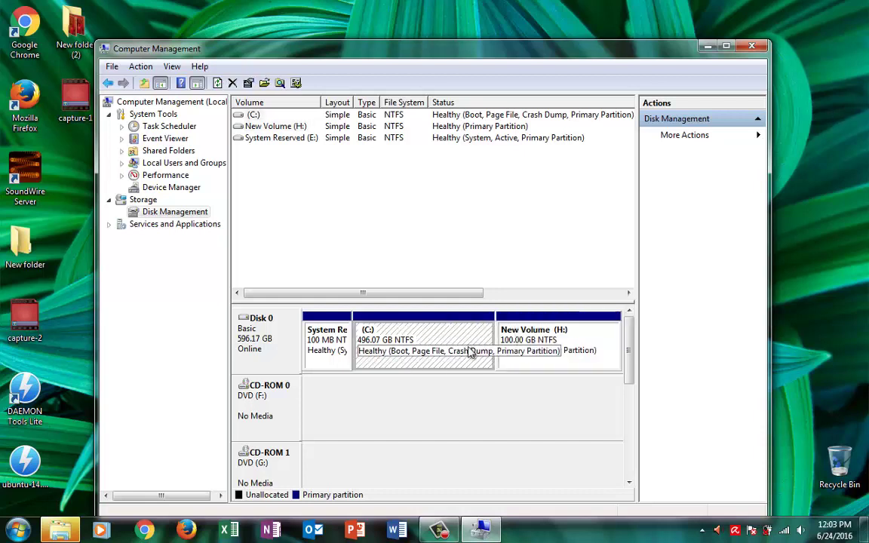
Close the Computer Management window and dismiss the AutoPlay dialog for New Volume (H:)
click(764, 48)
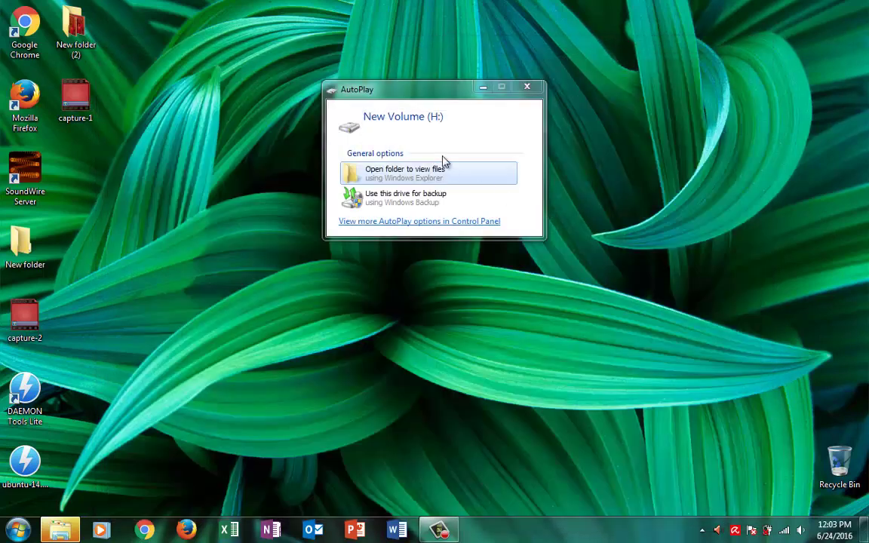
click(527, 87)
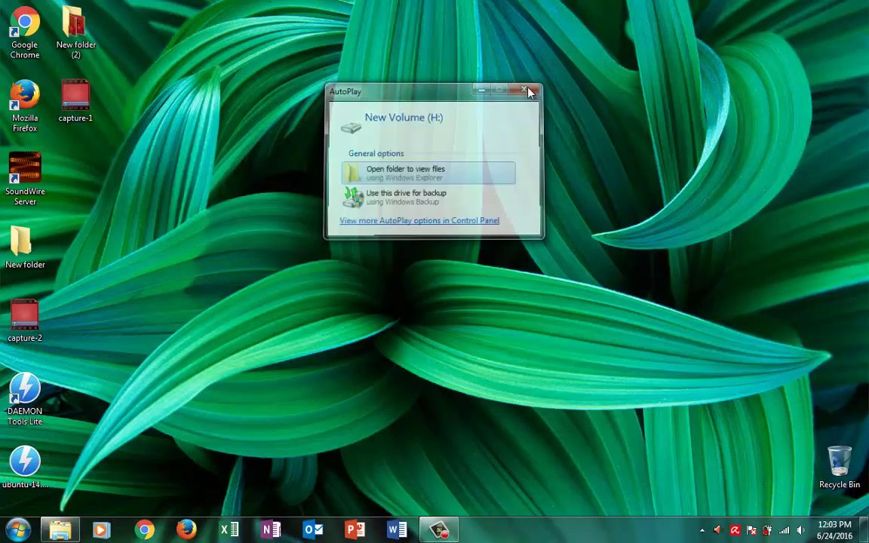